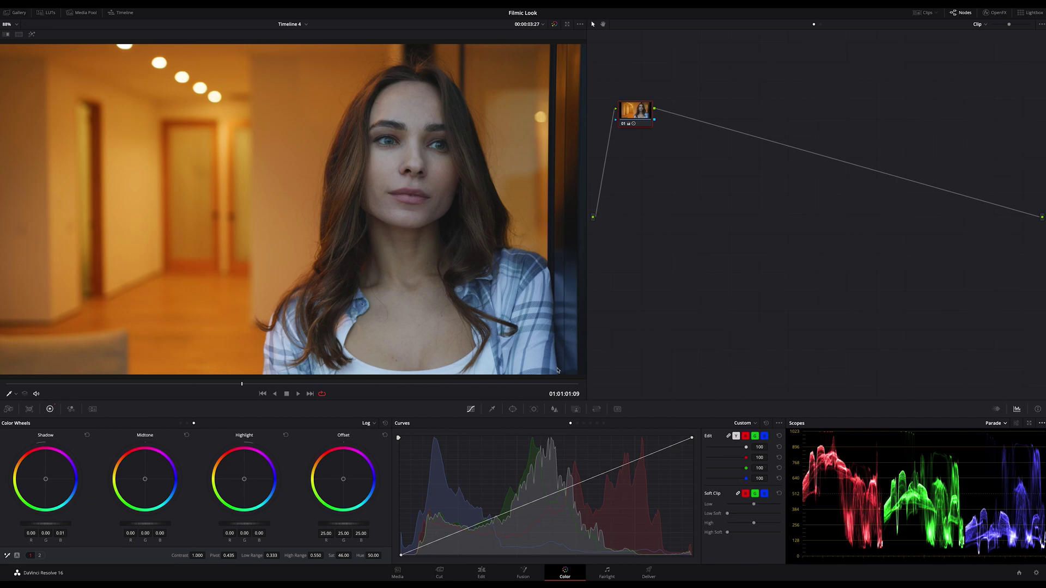
# Switch the primaries from wheels to bars and drag node 01 lower in the node graph
pyautogui.click(187, 424)
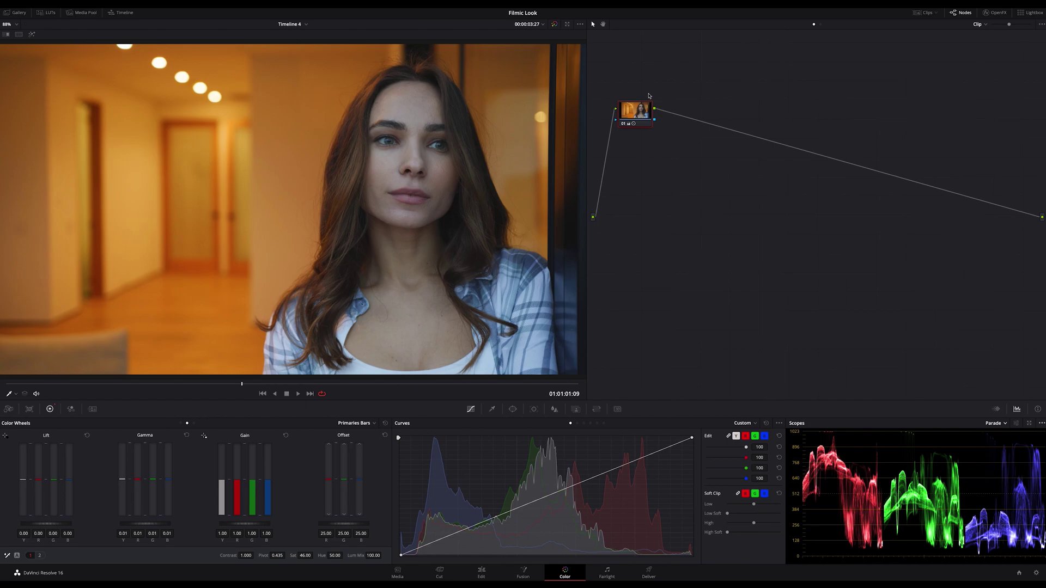
pyautogui.moveTo(642, 110); pyautogui.dragTo(636, 139)
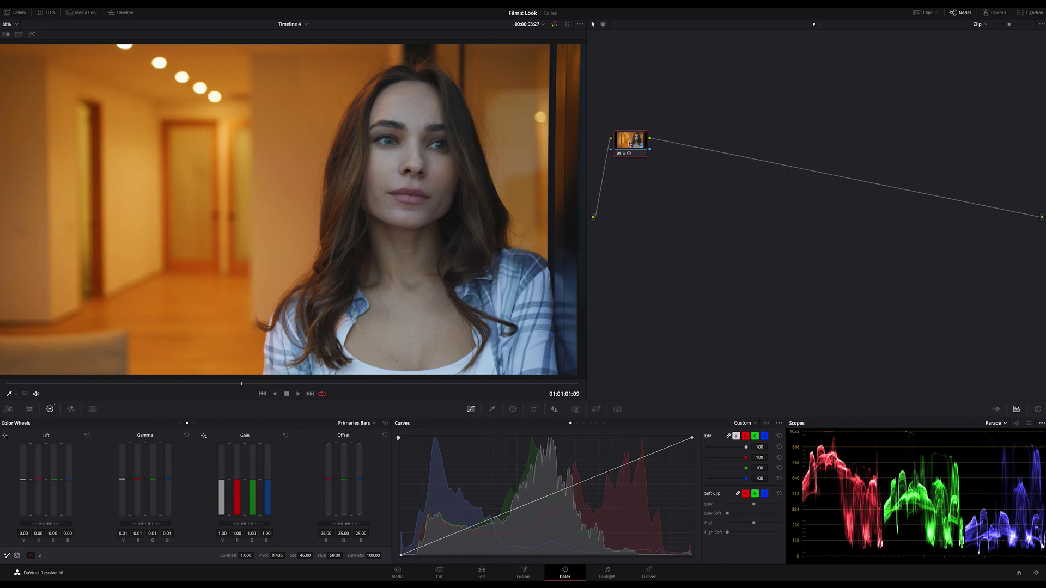
pyautogui.moveTo(629, 143)
pyautogui.click(1035, 574)
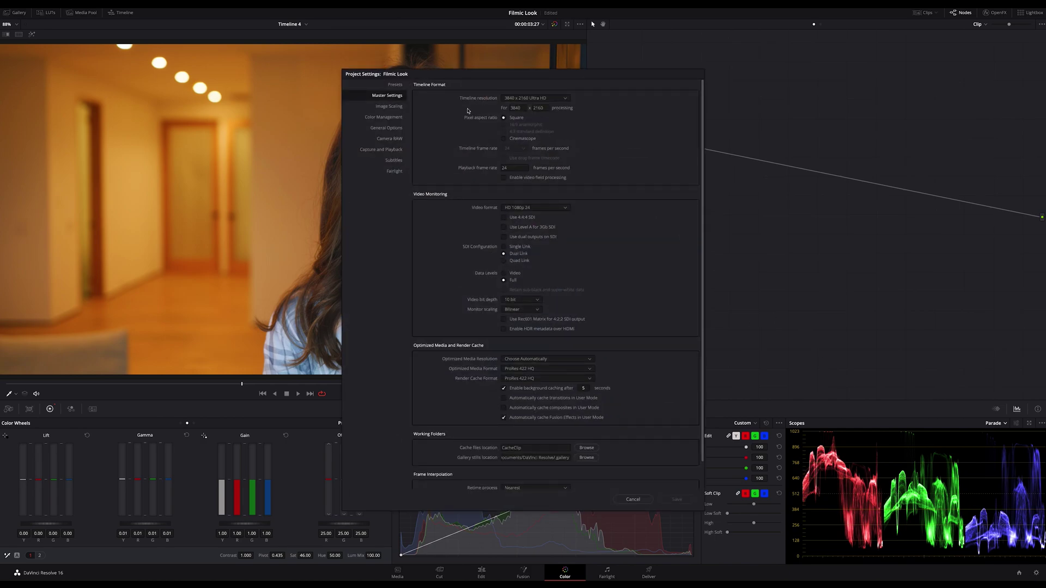
pyautogui.click(384, 118)
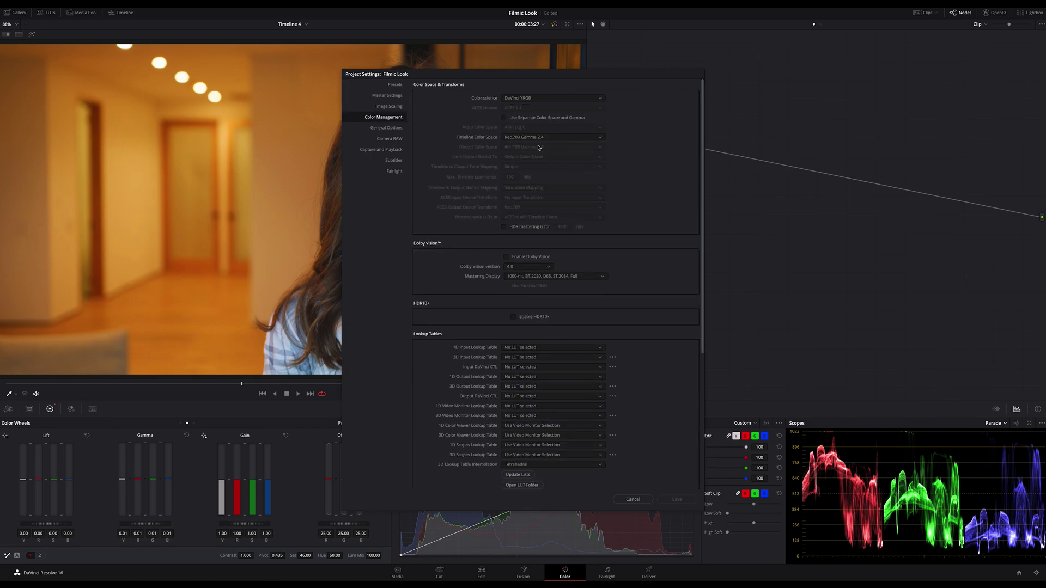
pyautogui.click(633, 499)
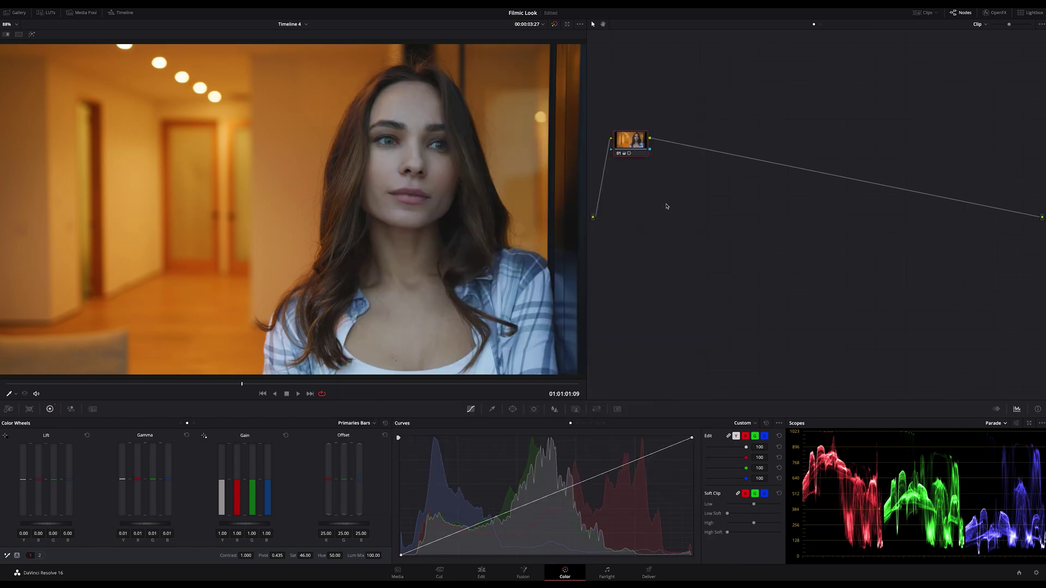
pyautogui.click(927, 13)
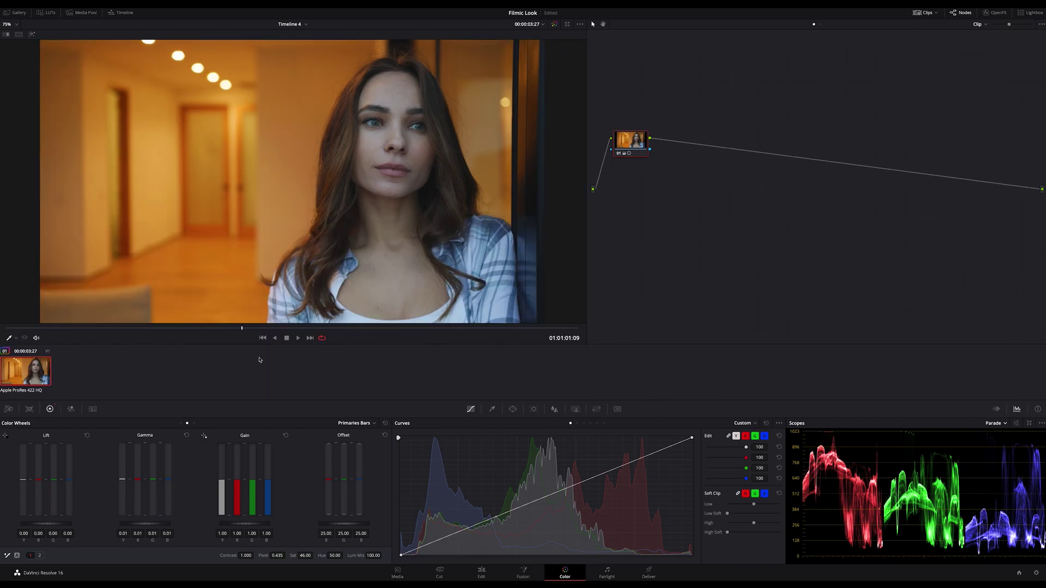
pyautogui.click(927, 12)
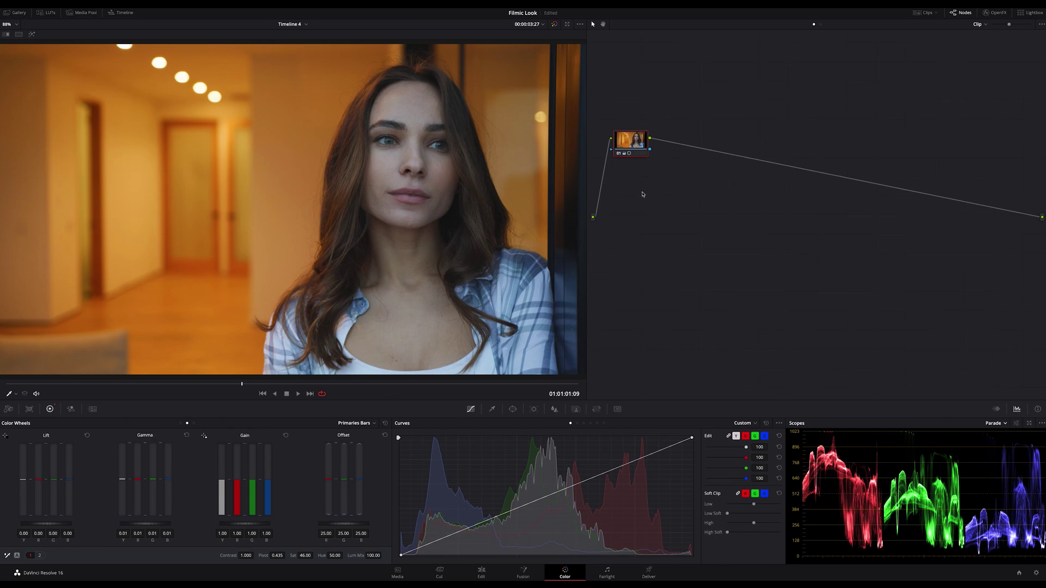
# Add serial node 02, parallel node 04, and serial node 05 after the Layer Mixer
pyautogui.hotkey('alt', 's')
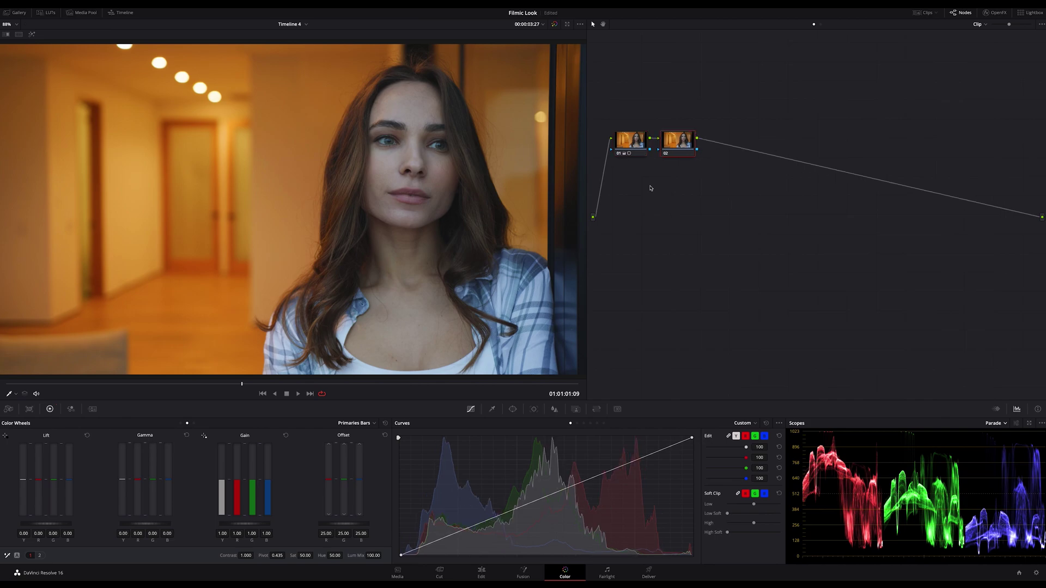
pyautogui.hotkey('alt', 'p')
pyautogui.click(722, 140)
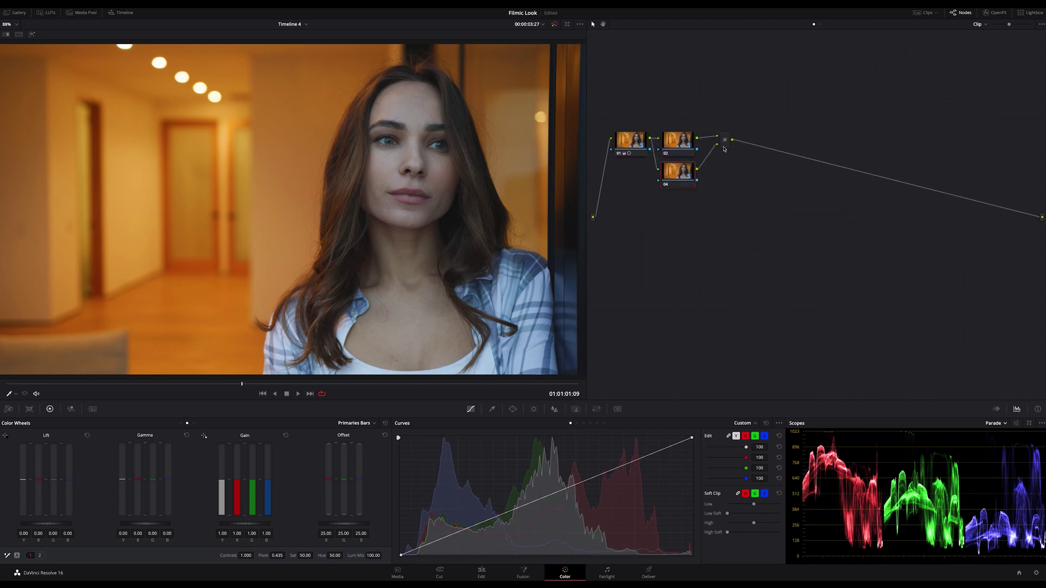
pyautogui.hotkey('alt', 's')
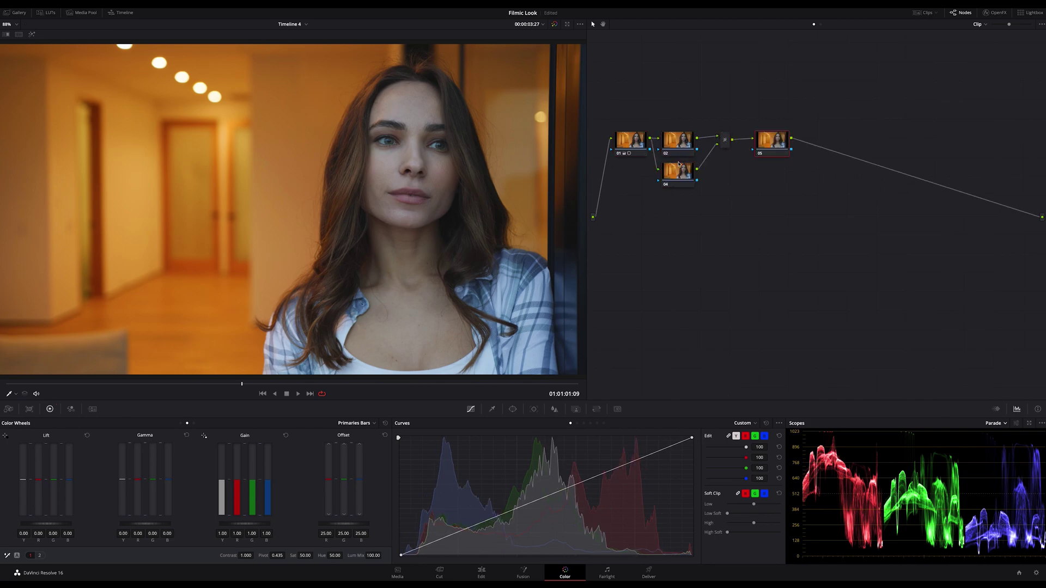
pyautogui.click(679, 163)
pyautogui.click(679, 142)
# Shift the new nodes right and drop node 04's luminance gain to 0.01
pyautogui.moveTo(656, 117); pyautogui.dragTo(773, 220)
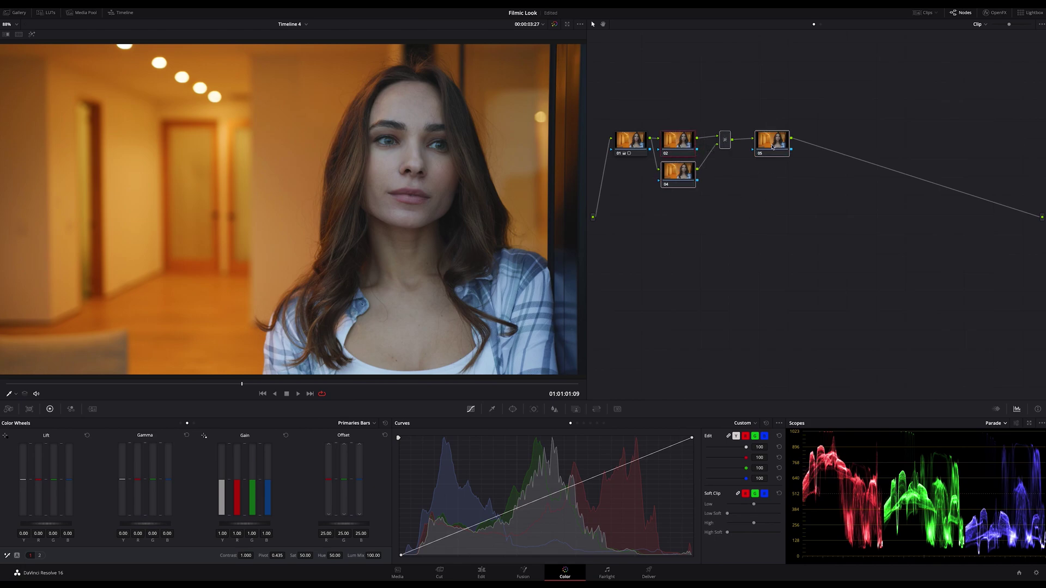
pyautogui.moveTo(773, 142); pyautogui.dragTo(801, 143)
pyautogui.click(702, 140)
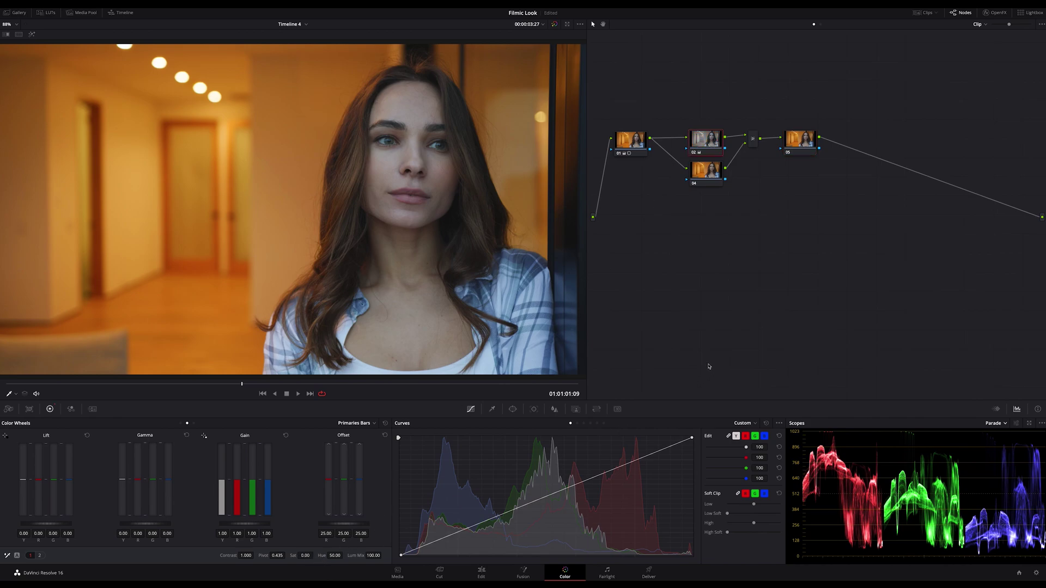
pyautogui.moveTo(712, 180); pyautogui.dragTo(709, 186)
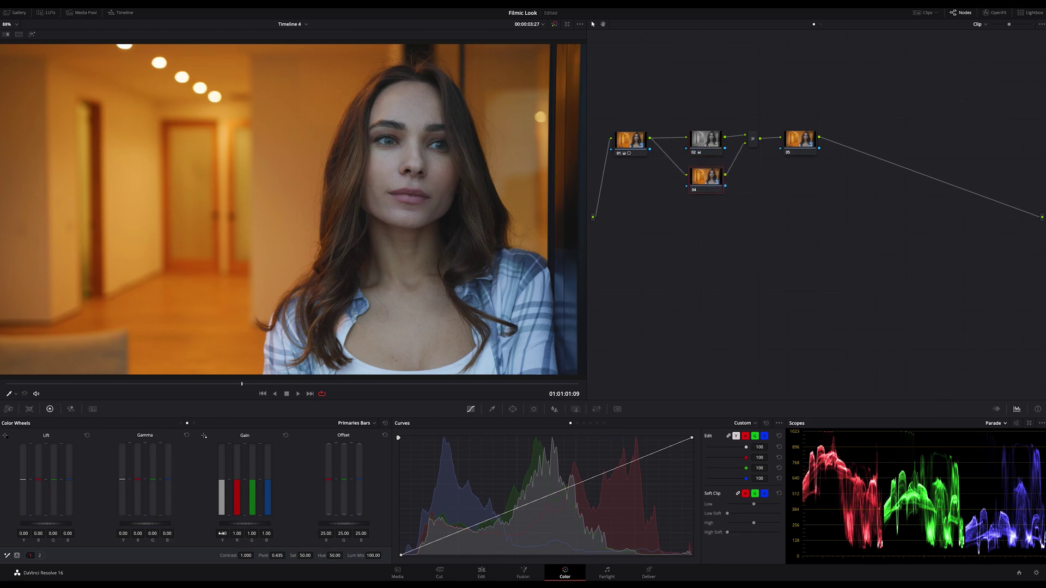
pyautogui.moveTo(221, 483); pyautogui.dragTo(217, 498)
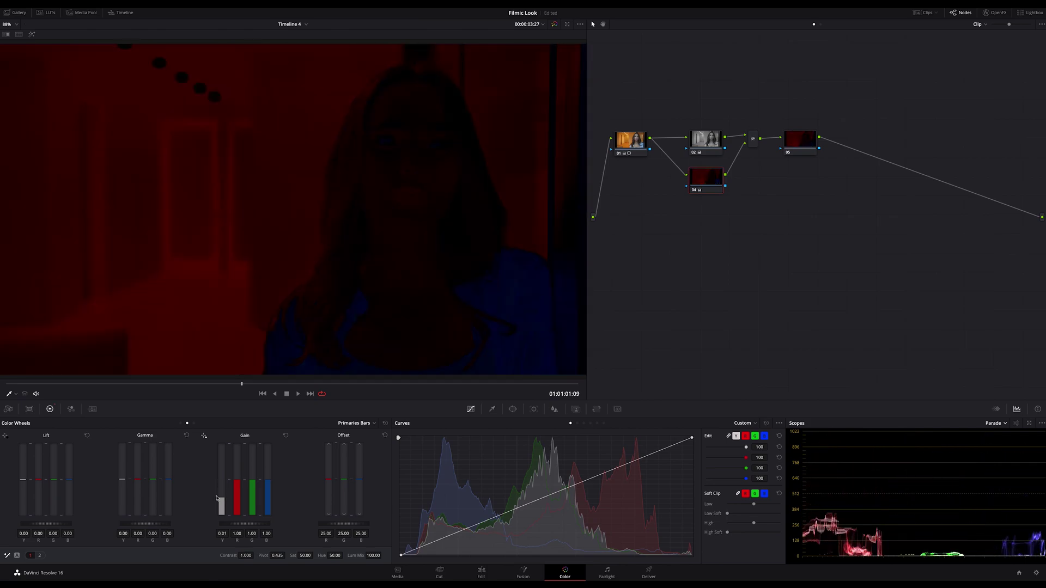
# Enter gamma 0.80 and lift -1 in node 04's primaries bars
pyautogui.doubleClick(124, 533)
pyautogui.write('0.80')
pyautogui.press('Return')
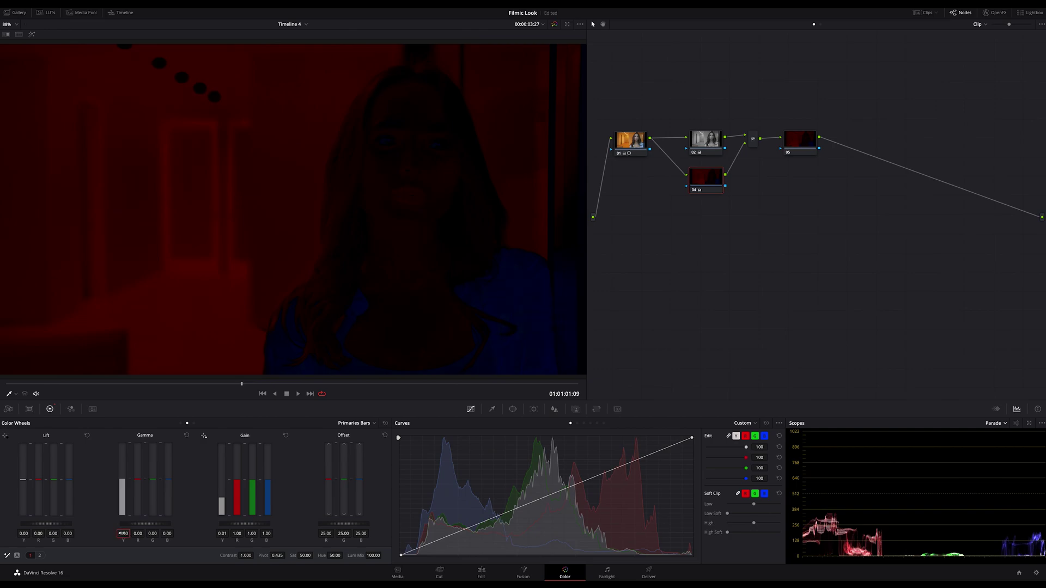
pyautogui.doubleClick(23, 534)
pyautogui.write('-1')
pyautogui.press('Return')
# Raise node 04's saturation to 100 for an intense red layer
pyautogui.click(753, 147)
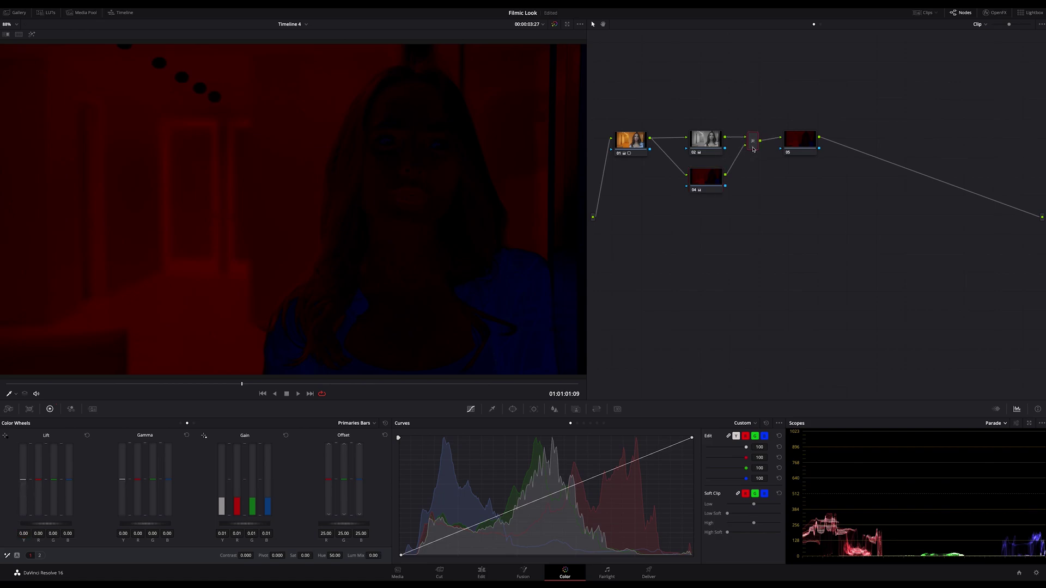
pyautogui.click(716, 173)
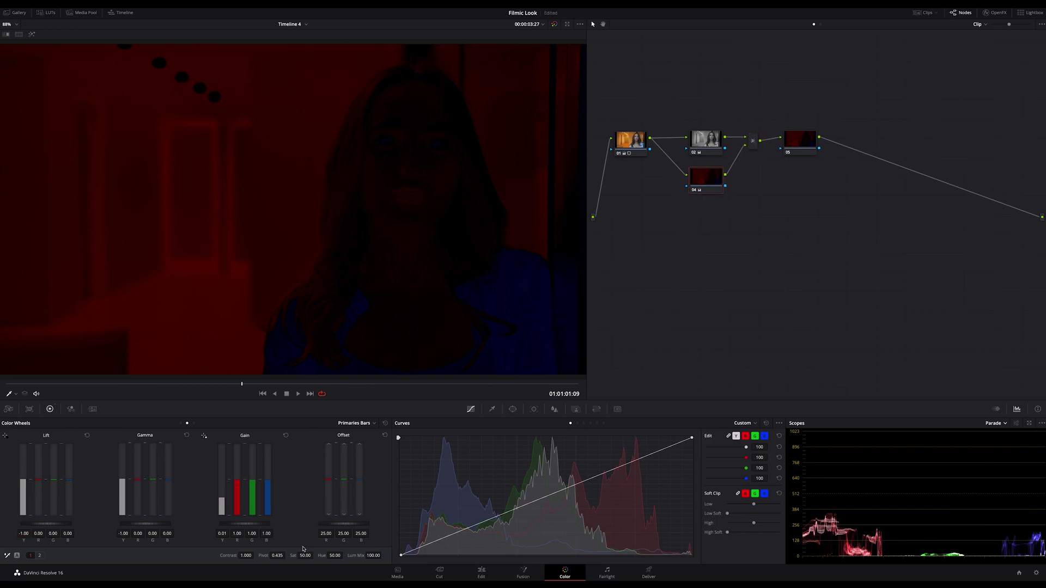
pyautogui.moveTo(315, 556); pyautogui.dragTo(300, 556)
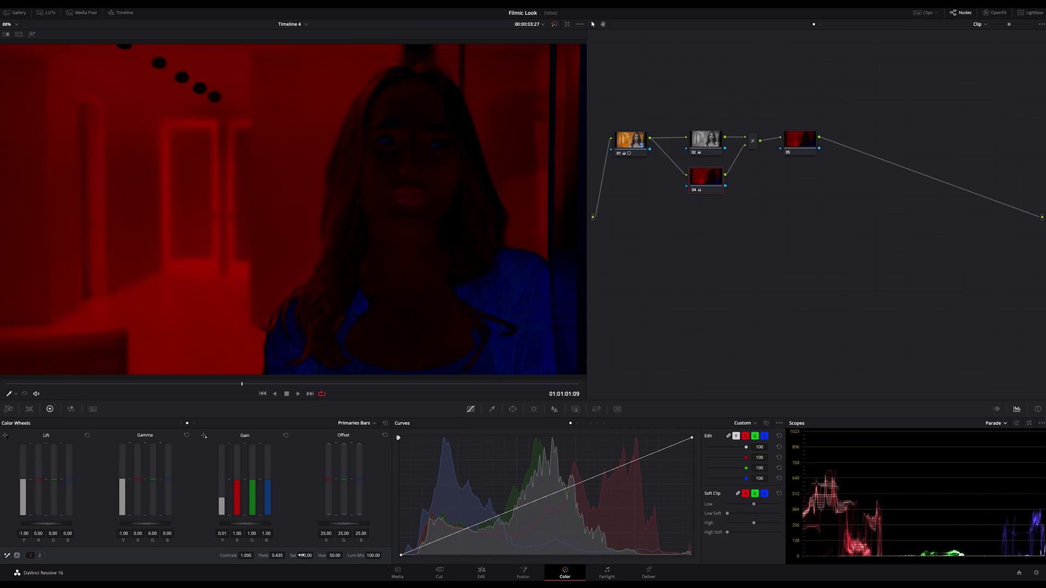
pyautogui.click(754, 148)
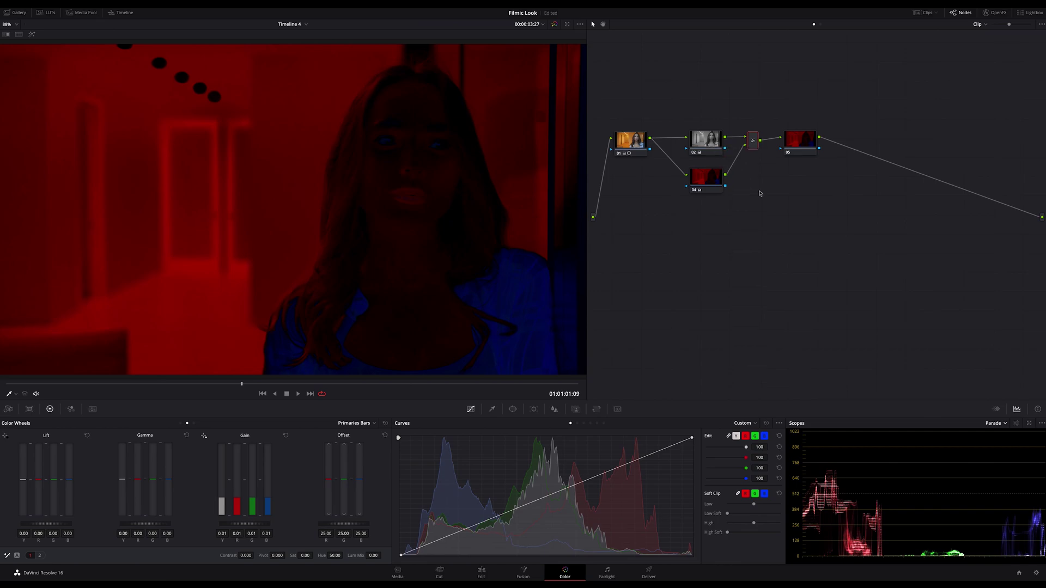
# Set the Layer Mixer's composite mode to Softlight
pyautogui.rightClick(756, 148)
pyautogui.moveTo(796, 196)
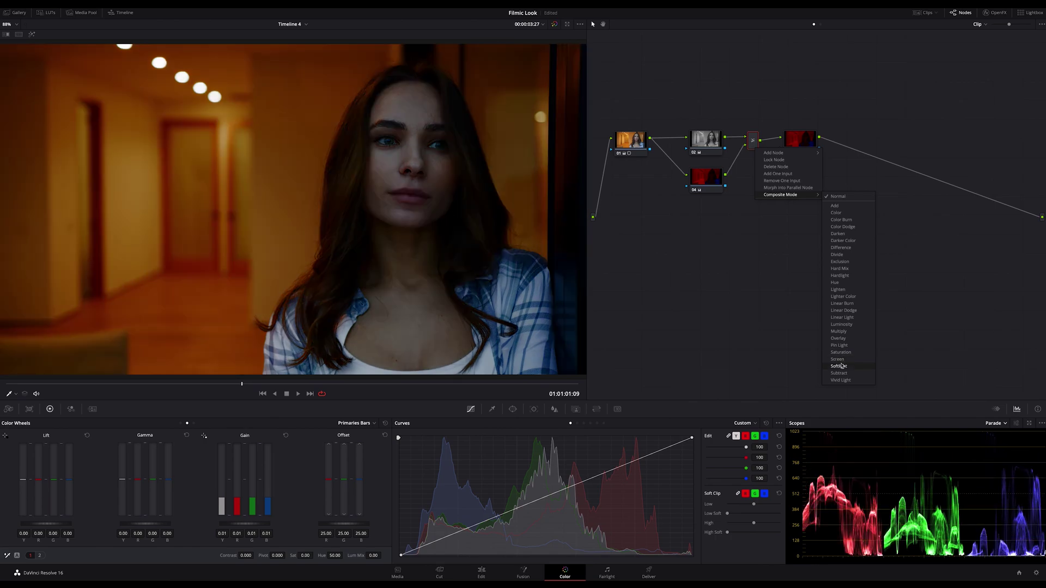
pyautogui.click(842, 366)
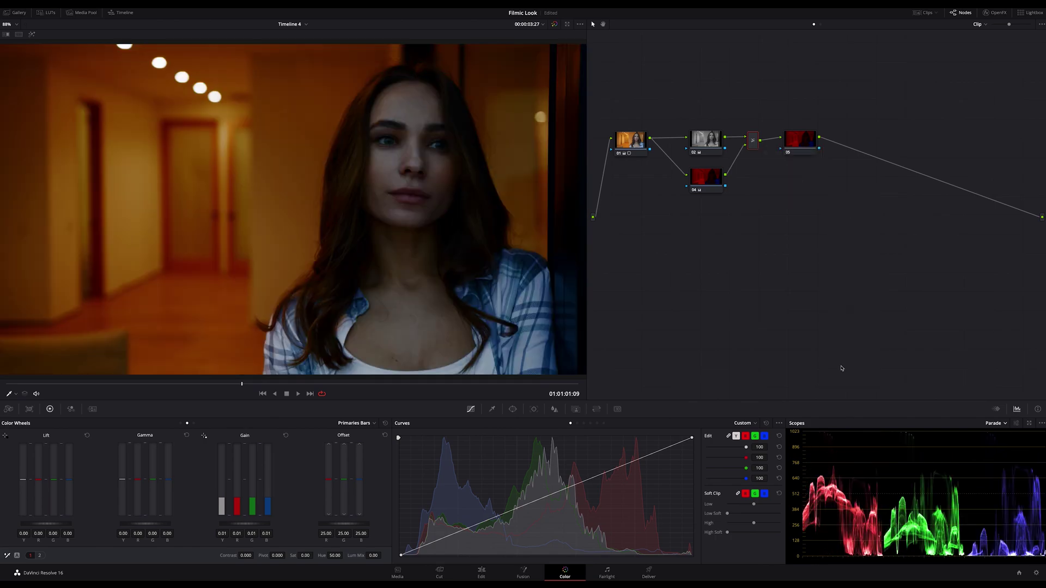
pyautogui.click(706, 146)
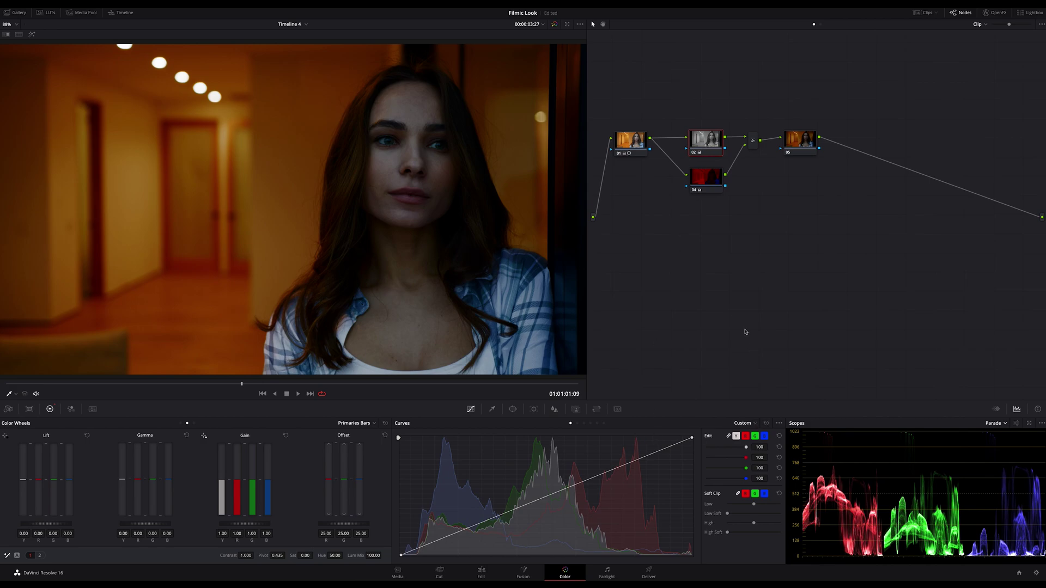
# On node 02, raise the custom curve's midpoint and pull its lower point down
pyautogui.click(715, 182)
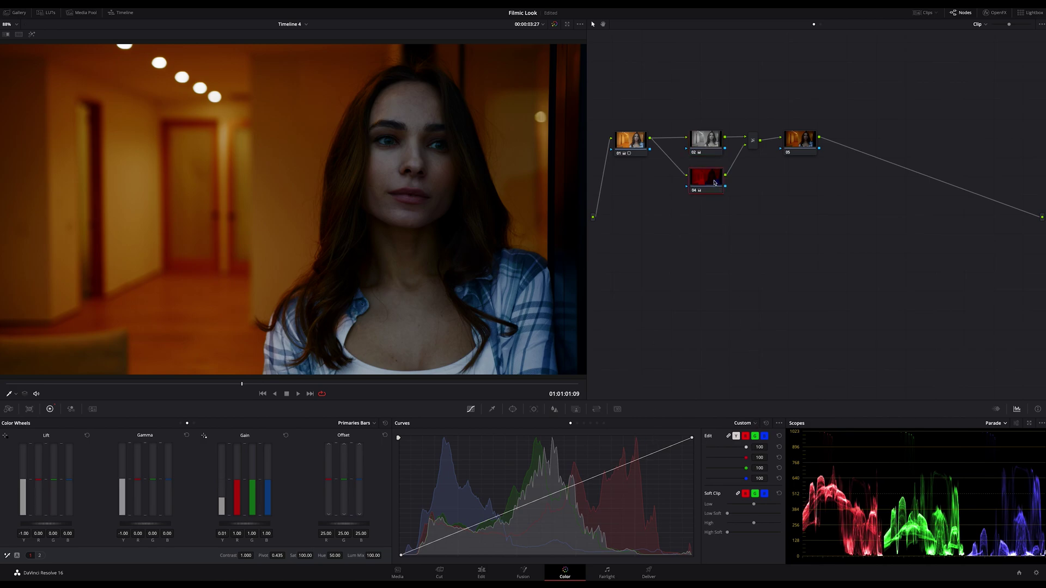
pyautogui.click(710, 143)
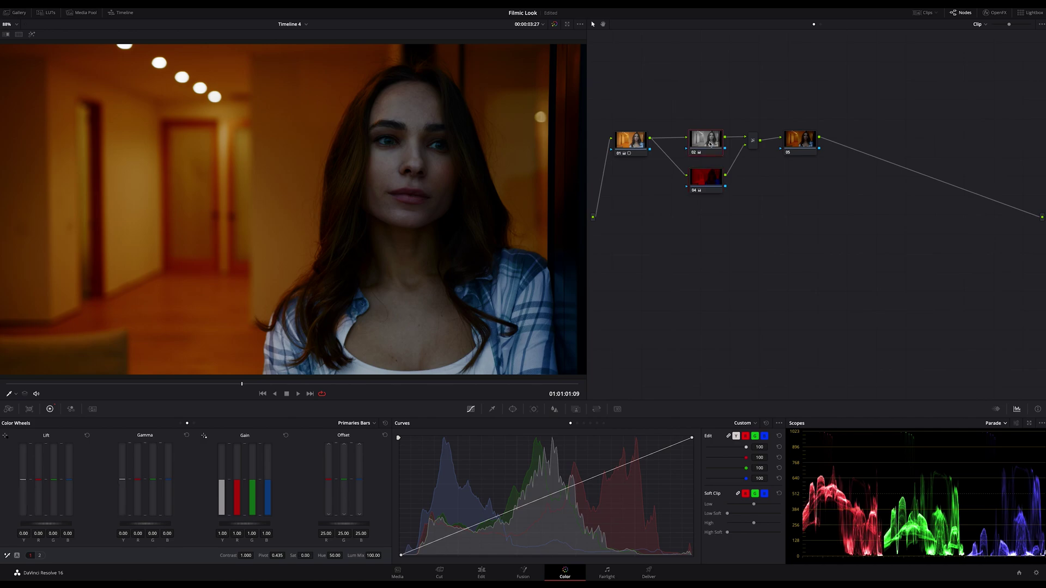
pyautogui.click(779, 424)
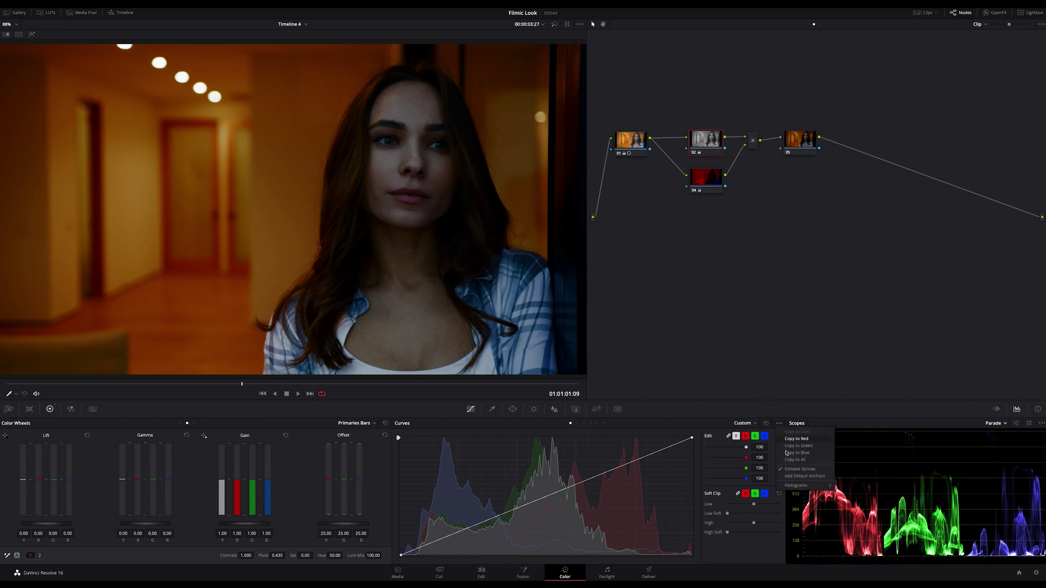
pyautogui.click(720, 392)
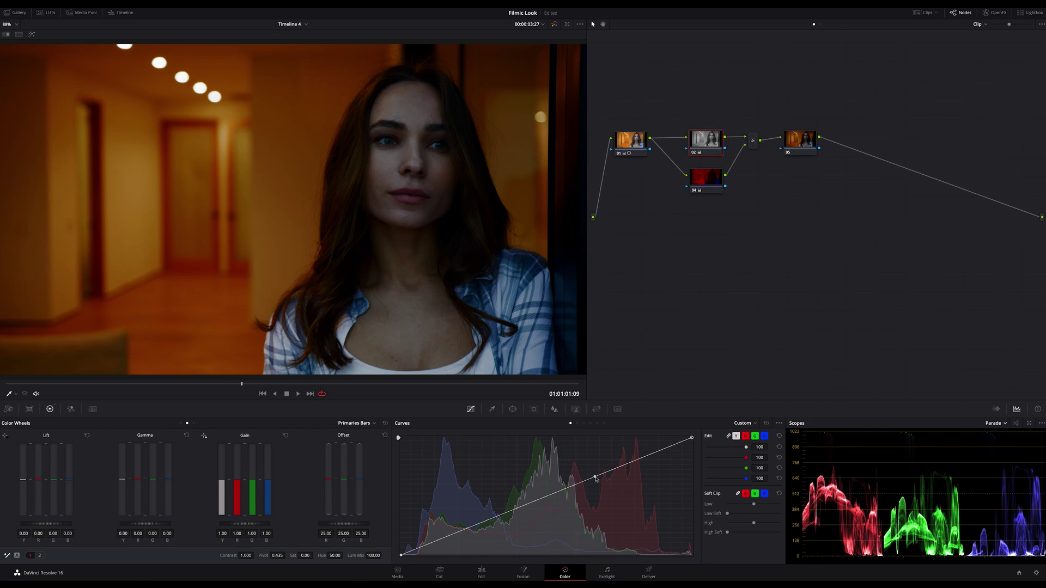
pyautogui.moveTo(595, 478); pyautogui.dragTo(553, 469)
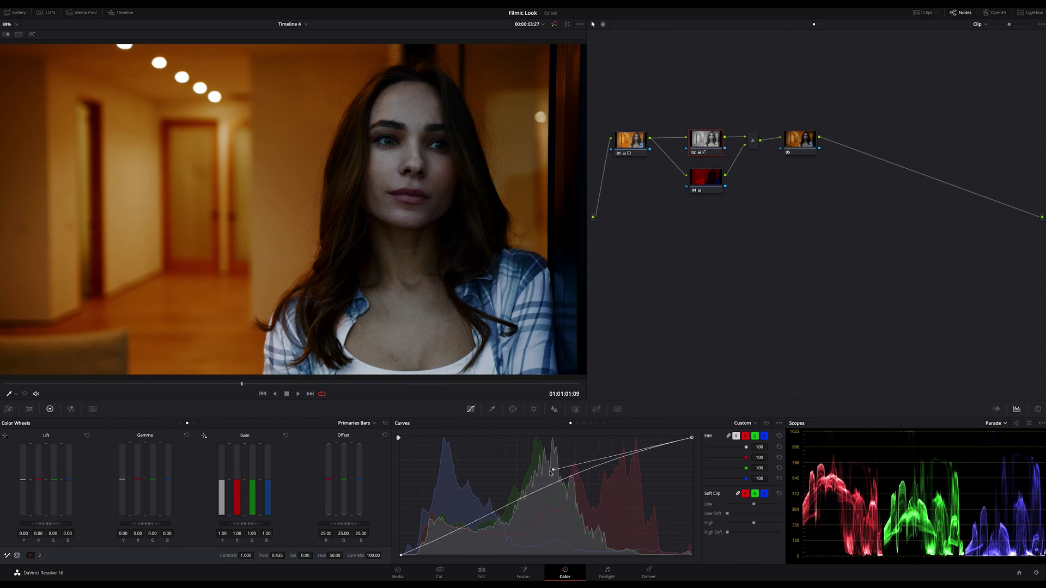
pyautogui.moveTo(552, 469); pyautogui.dragTo(552, 466)
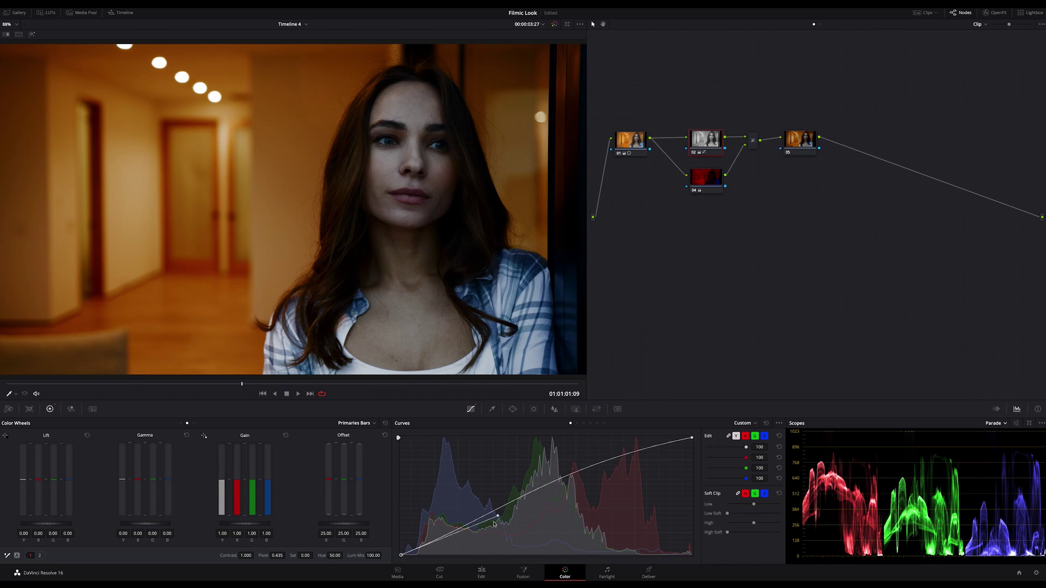
pyautogui.moveTo(498, 516); pyautogui.dragTo(436, 538)
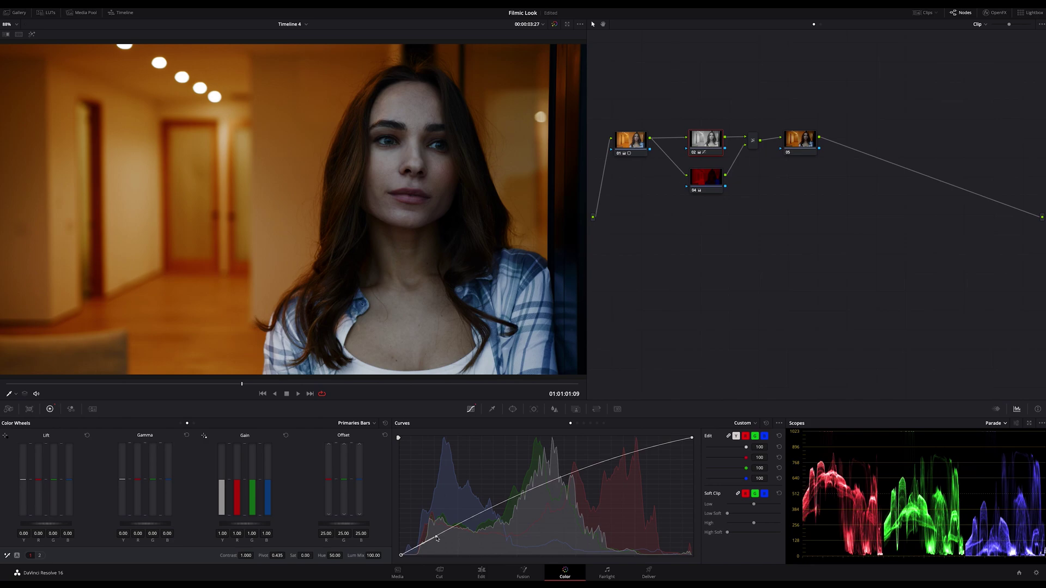
# Inspect node 04's settings, then make node 05 the current node
pyautogui.click(800, 151)
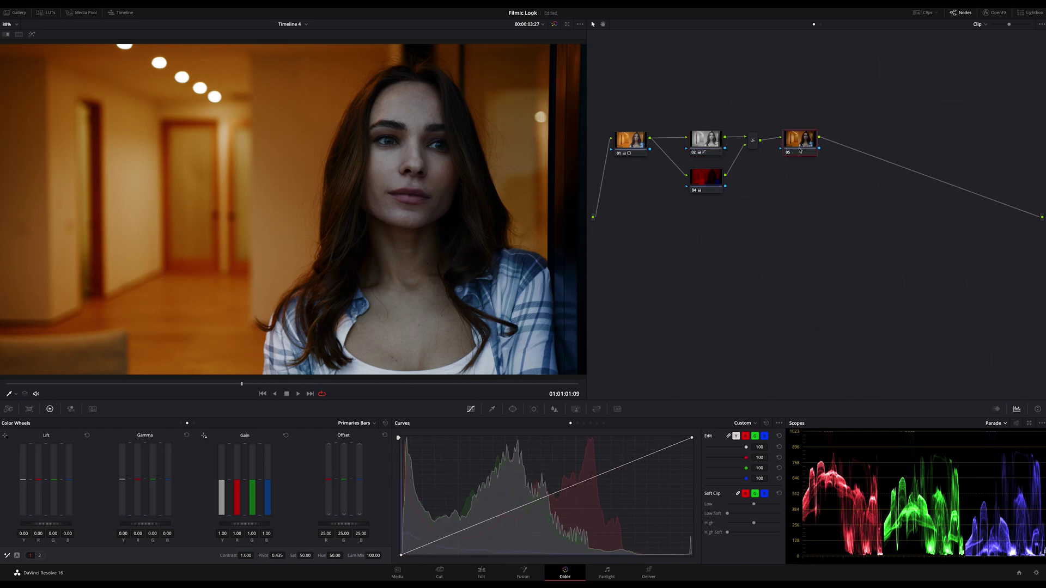
pyautogui.moveTo(800, 148); pyautogui.dragTo(800, 151)
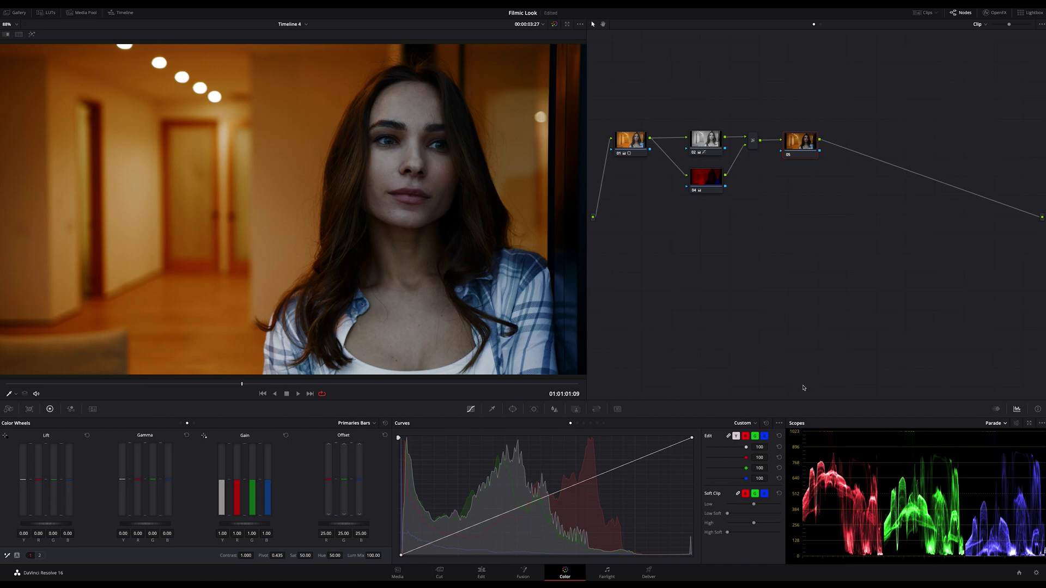
pyautogui.click(700, 184)
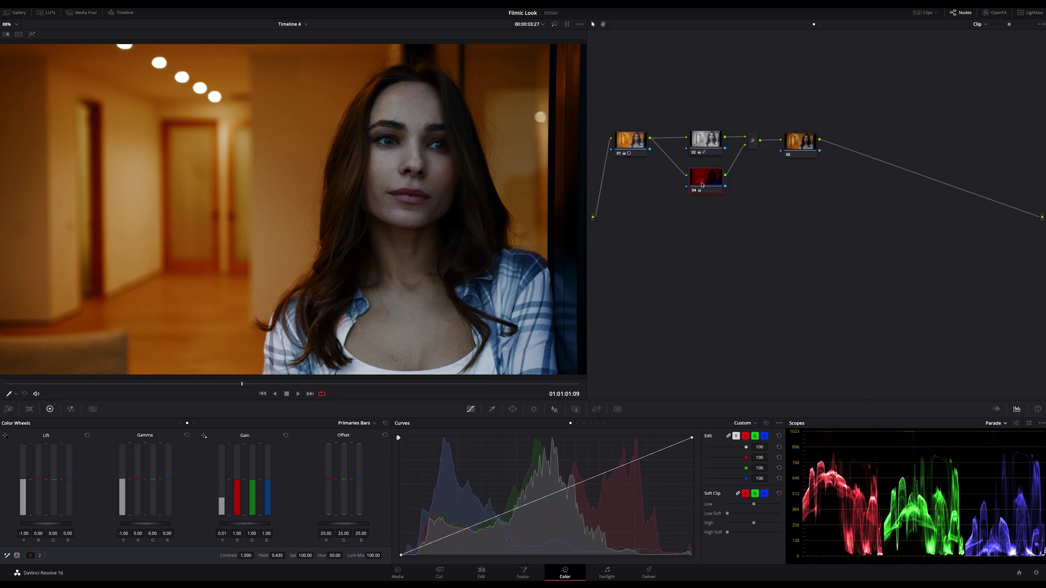
pyautogui.click(793, 146)
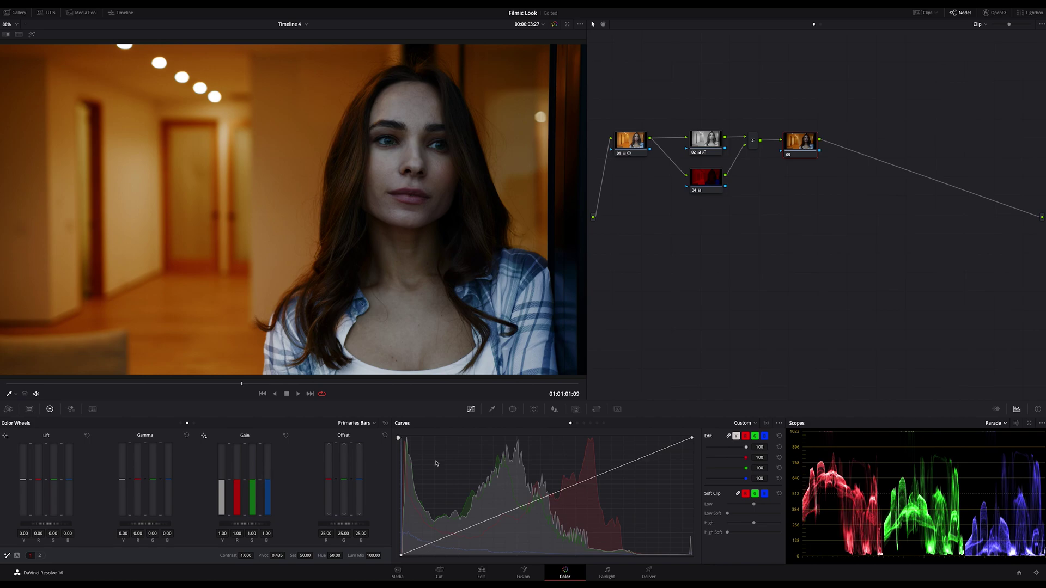
# Change the scope type from RGB Parade to Histogram
pyautogui.click(1004, 423)
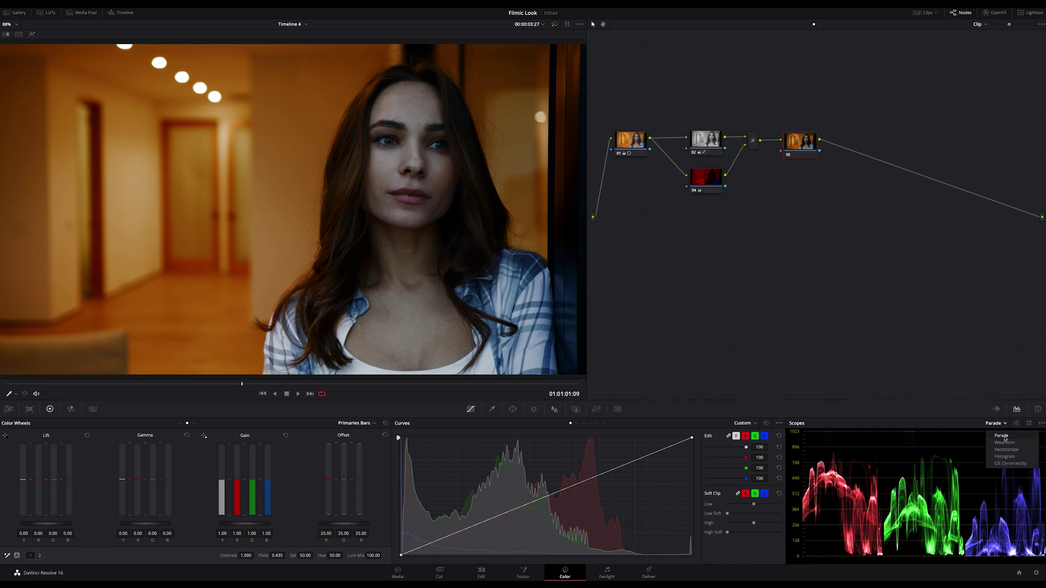
pyautogui.click(1006, 458)
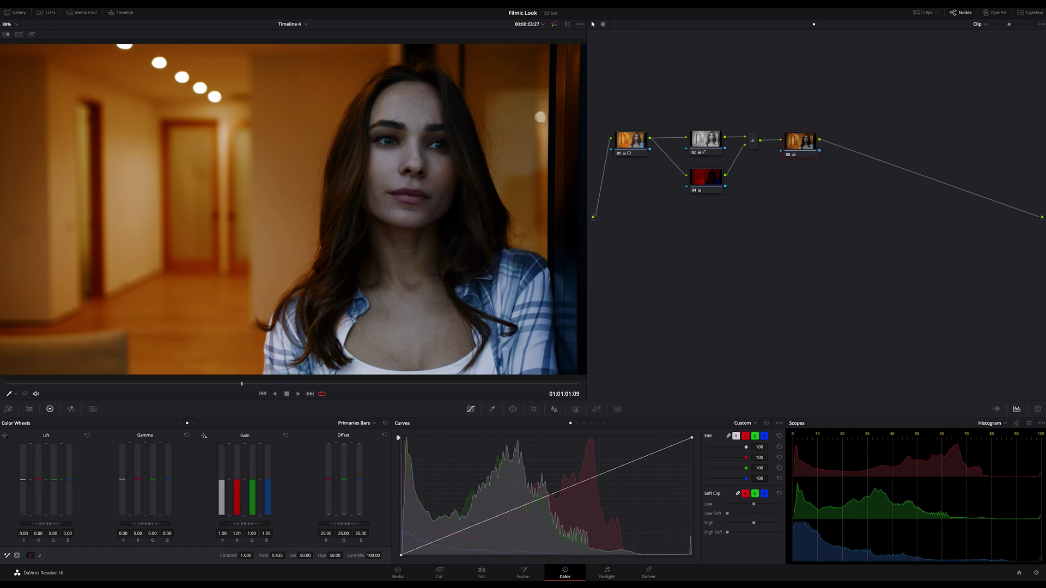
# Warm node 05 with gain red 1.36 and green 1.24, and lift blue to 0.01
pyautogui.moveTo(237, 482); pyautogui.dragTo(252, 477)
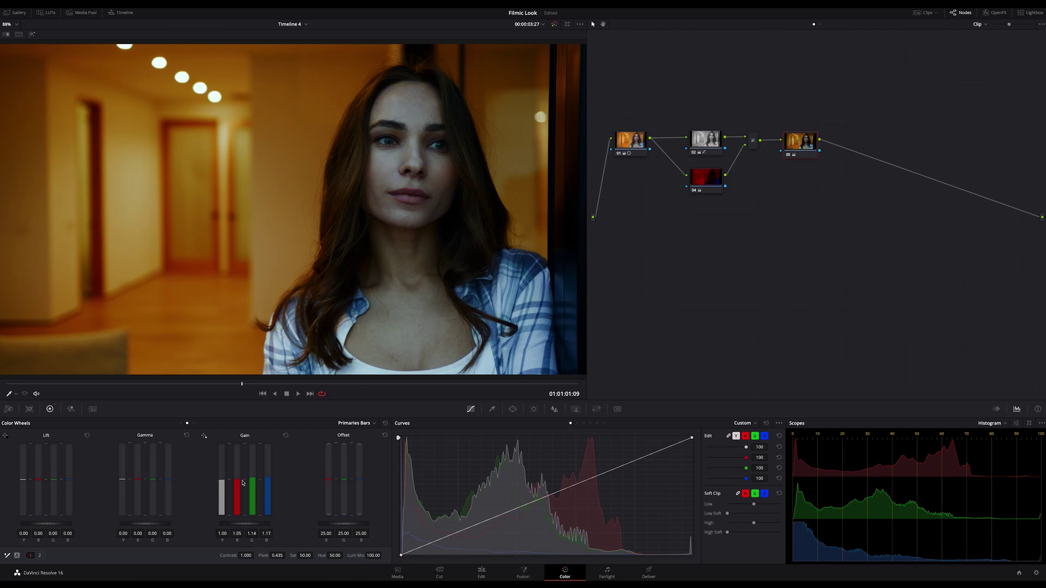
pyautogui.moveTo(237, 480); pyautogui.dragTo(237, 476)
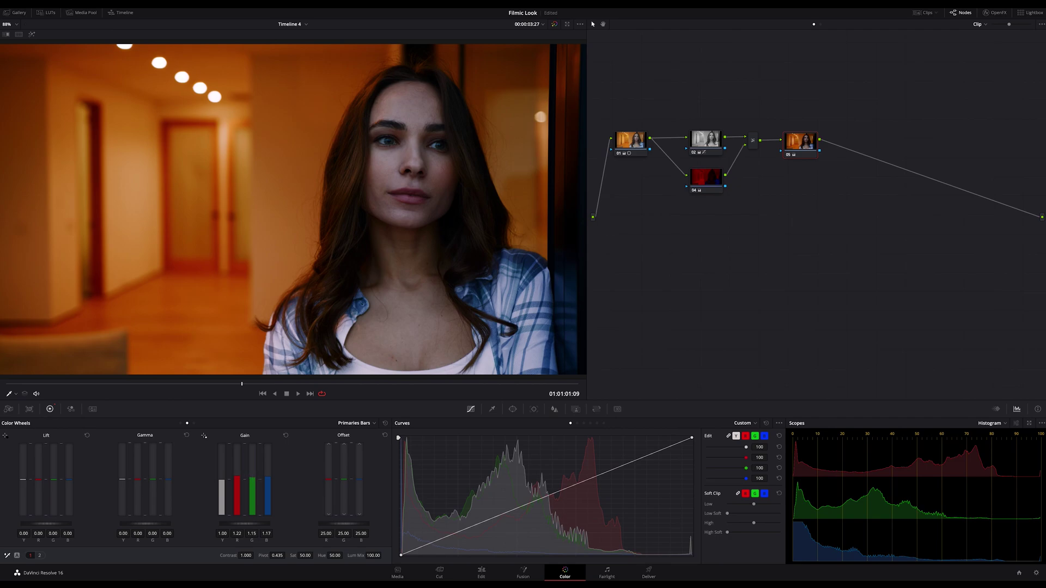
pyautogui.moveTo(252, 479); pyautogui.dragTo(252, 478)
pyautogui.moveTo(237, 480); pyautogui.dragTo(237, 474)
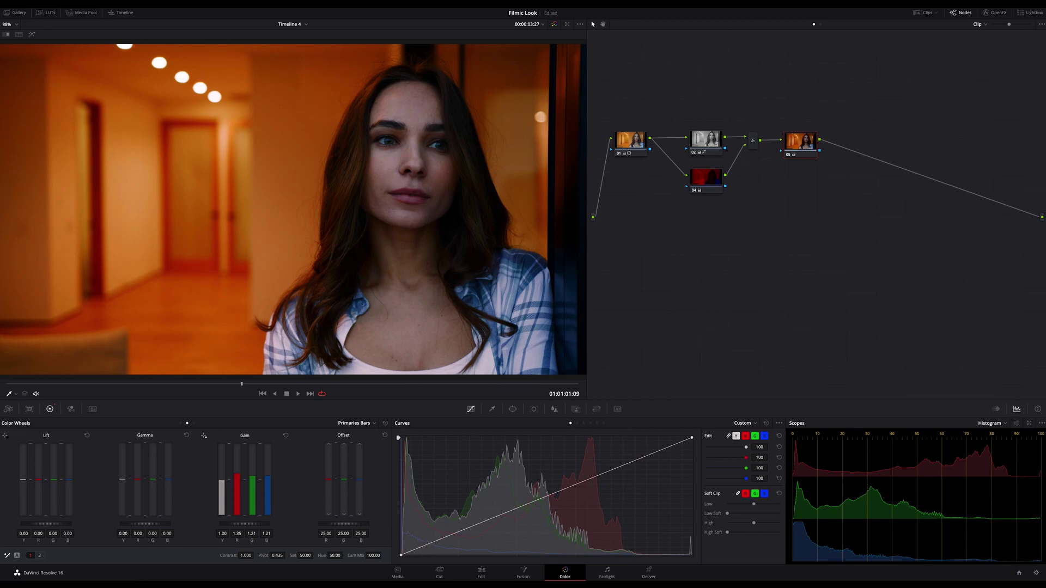
pyautogui.moveTo(252, 479); pyautogui.dragTo(253, 477)
pyautogui.hotkey('ctrl', 'd')
pyautogui.hotkey('ctrl', 'd')
pyautogui.hotkey('ctrl', 'd')
pyautogui.hotkey('ctrl', 'd')
pyautogui.moveTo(67, 491); pyautogui.dragTo(67, 486)
# Change the scope type from Histogram back to Parade
pyautogui.click(1006, 425)
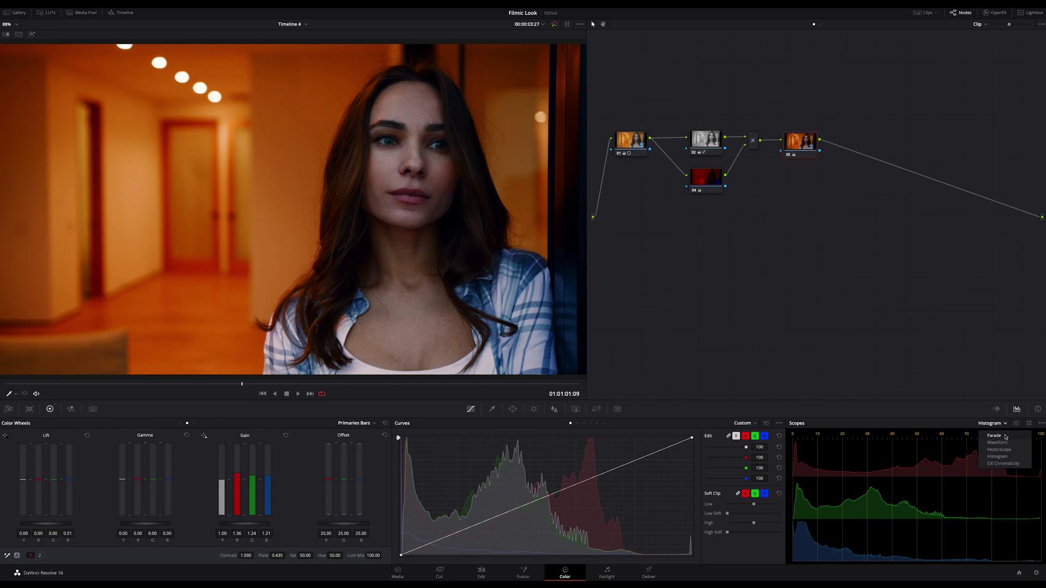
pyautogui.click(1005, 436)
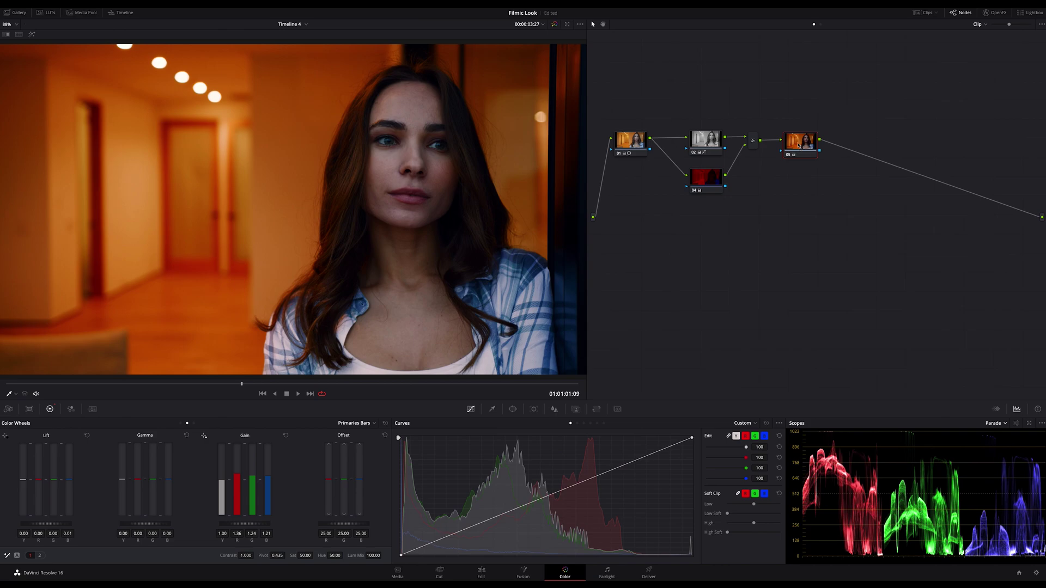
pyautogui.moveTo(799, 146); pyautogui.dragTo(796, 143)
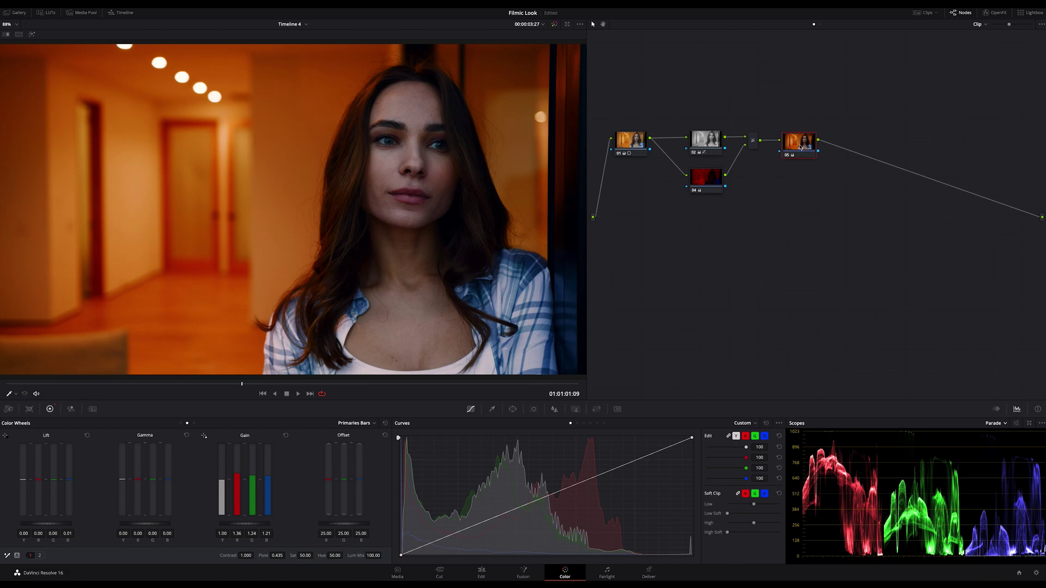
# Add serial node 06 after node 05 and set its saturation to about 61
pyautogui.hotkey('alt', 's')
pyautogui.hotkey('ctrl', 'd')
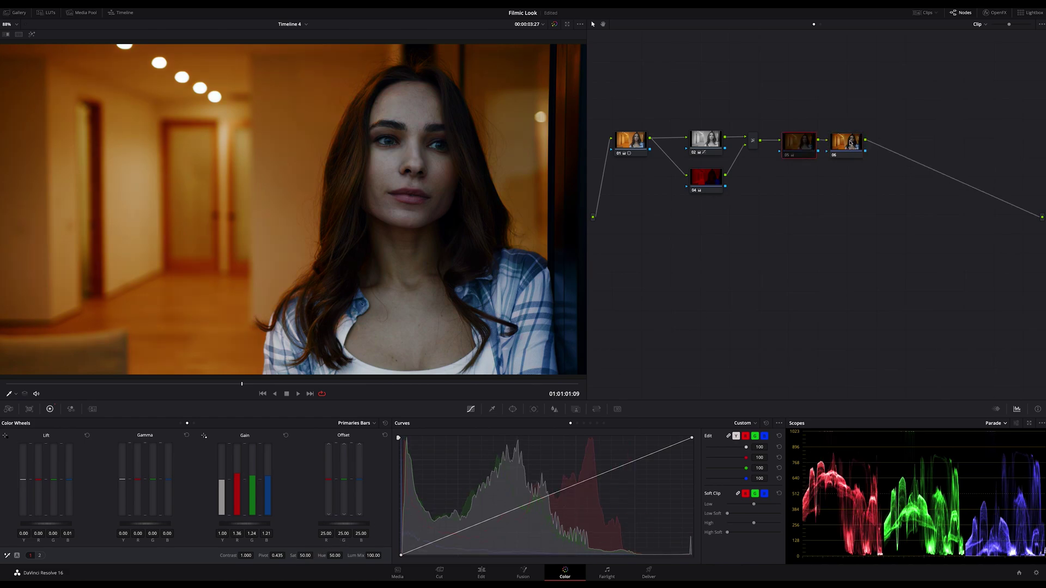
pyautogui.click(851, 143)
pyautogui.moveTo(304, 556); pyautogui.dragTo(315, 555)
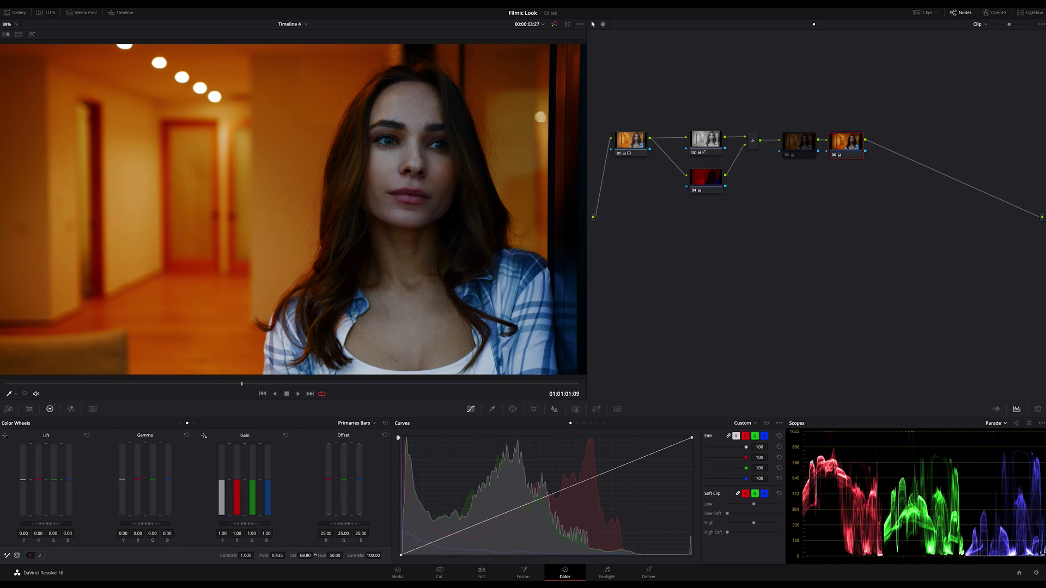
pyautogui.moveTo(315, 556); pyautogui.dragTo(314, 556)
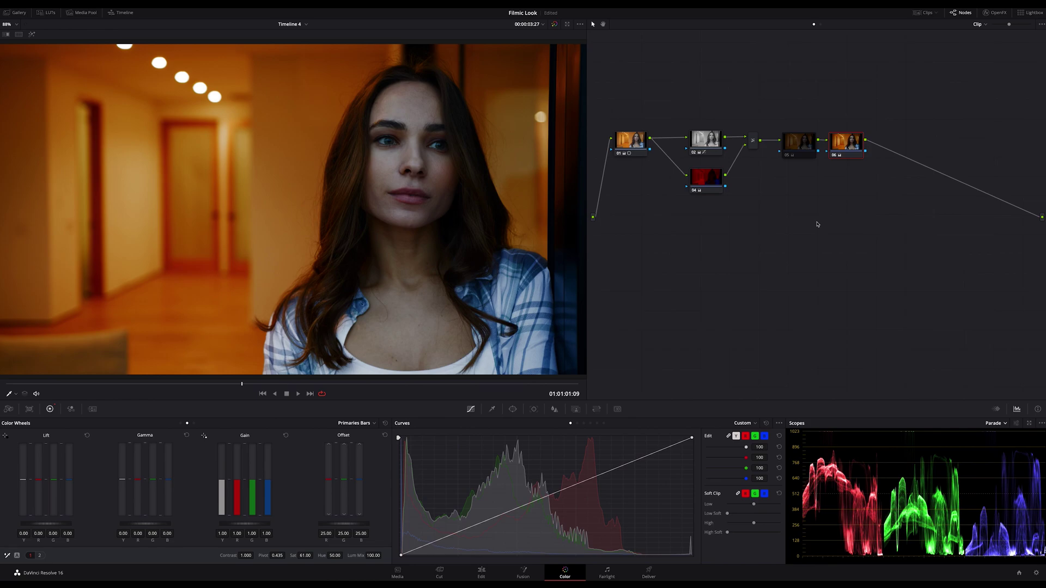
pyautogui.click(809, 144)
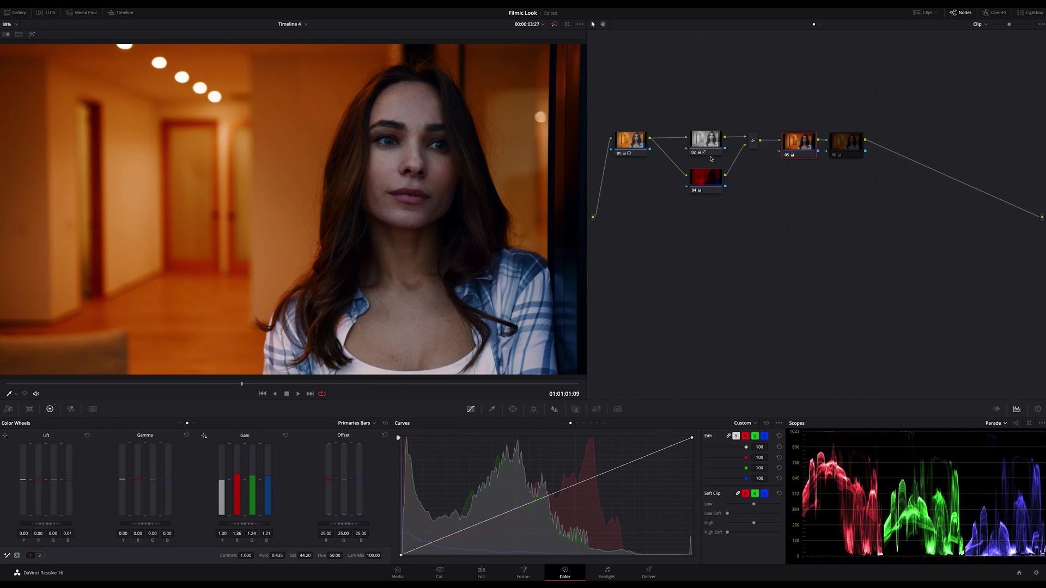
# Lower node 01's saturation from 46.00 to 43.40, then reselect node 05
pyautogui.click(636, 143)
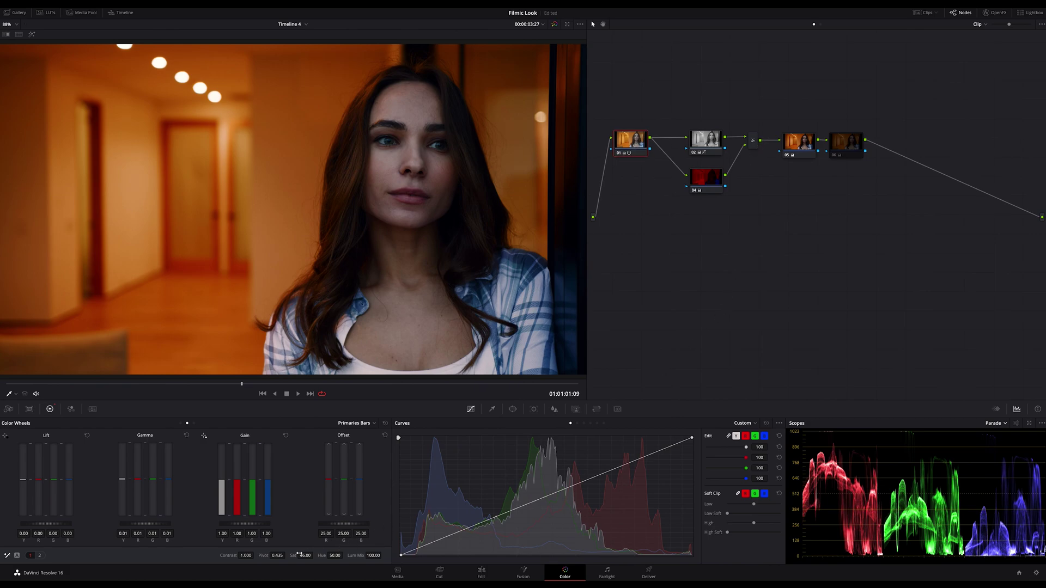
pyautogui.moveTo(306, 556); pyautogui.dragTo(315, 555)
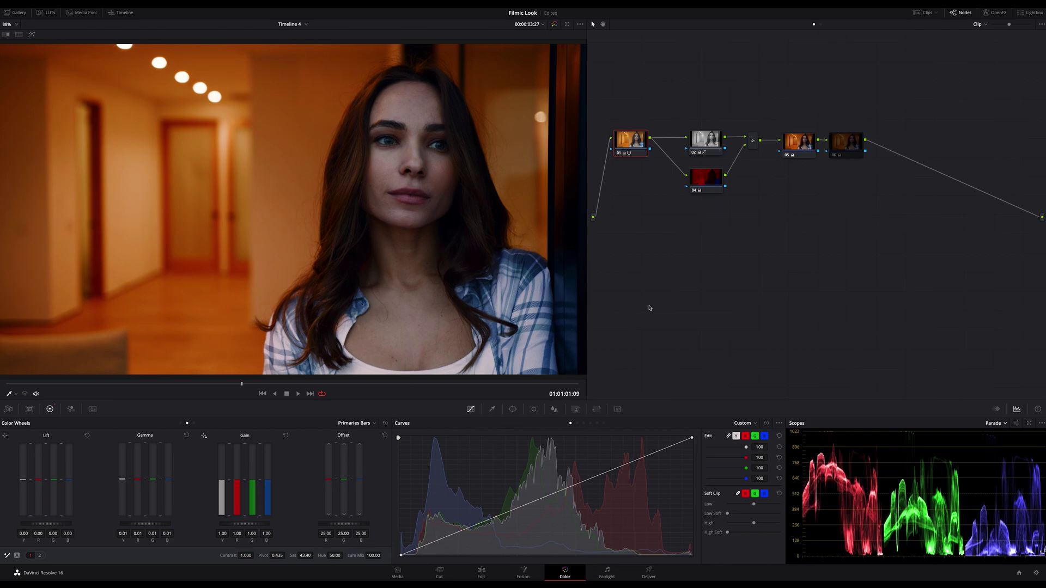
pyautogui.click(798, 144)
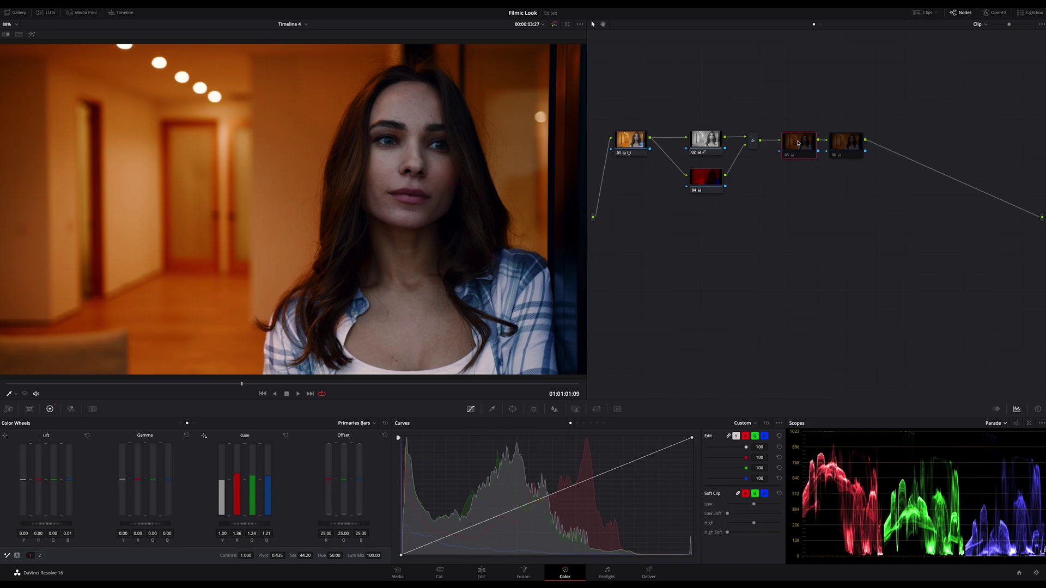
# Turn node 05 back on and play a stretch of the clip to review the warm, muted grade
pyautogui.hotkey('ctrl', 'd')
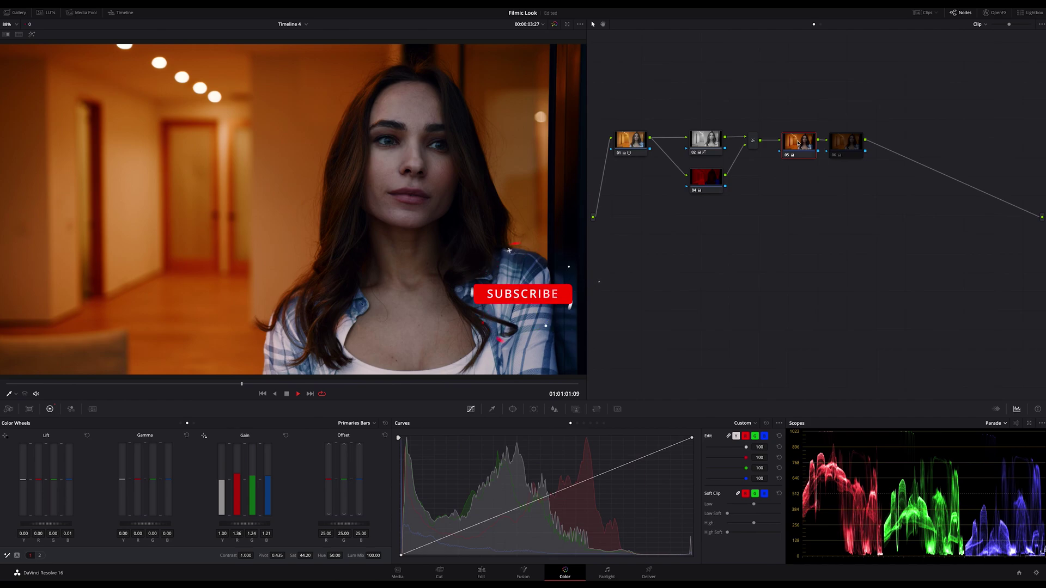
pyautogui.press('space')
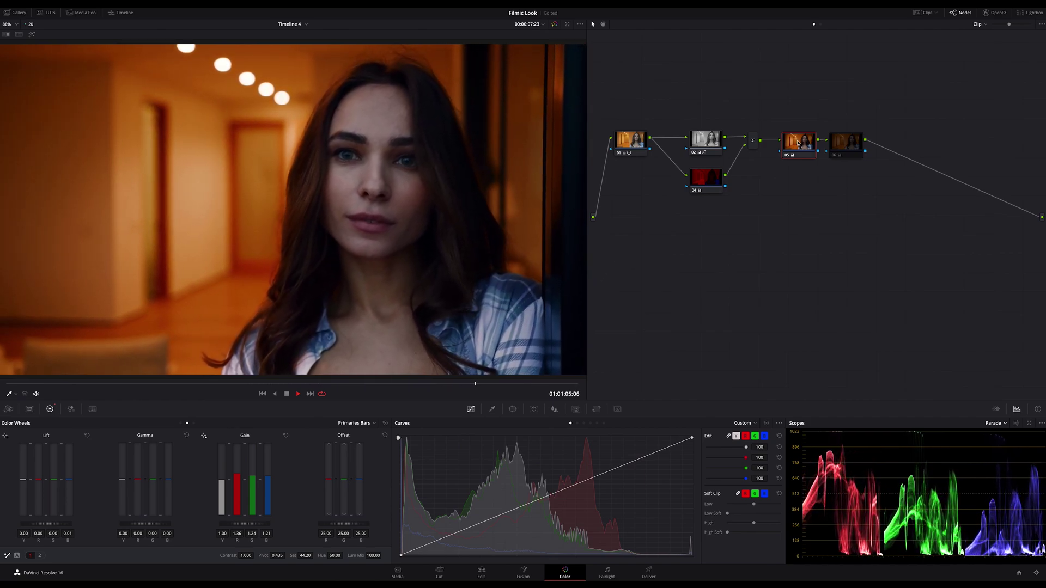
pyautogui.press('space')
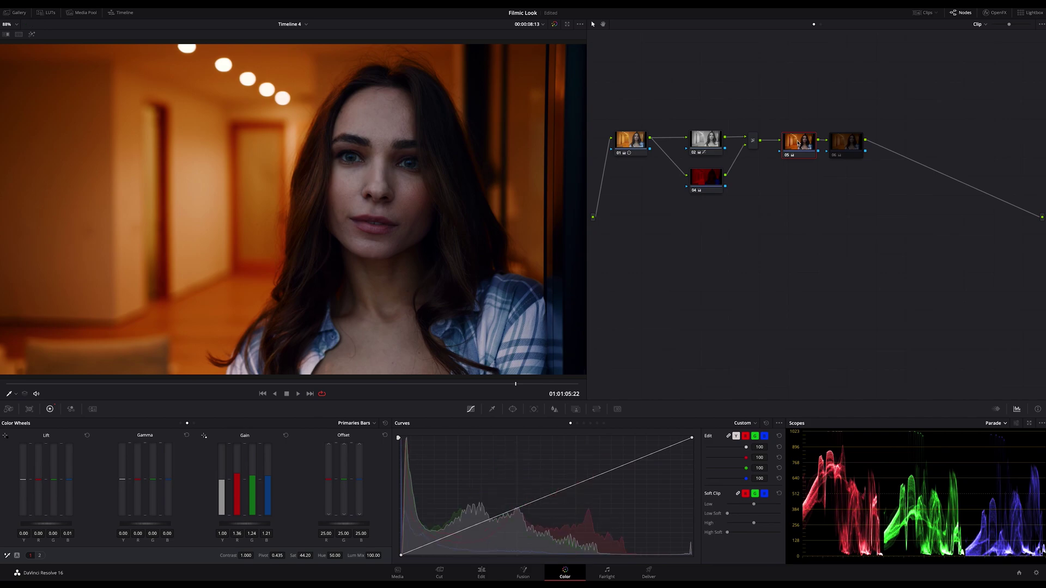